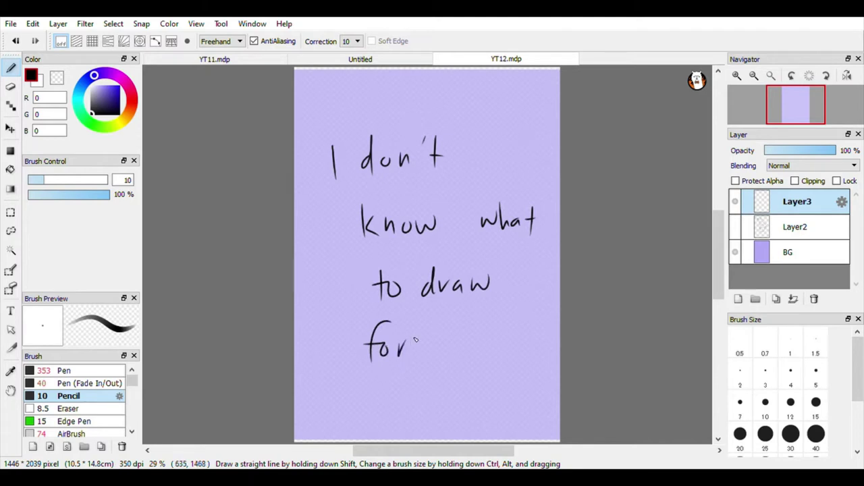
- Finish the handwritten message on Layer3 with "this song" and a small "=Δ=" face
{"action": "left_click_drag", "start_coordinate": [445, 330], "coordinate": [451, 359]}
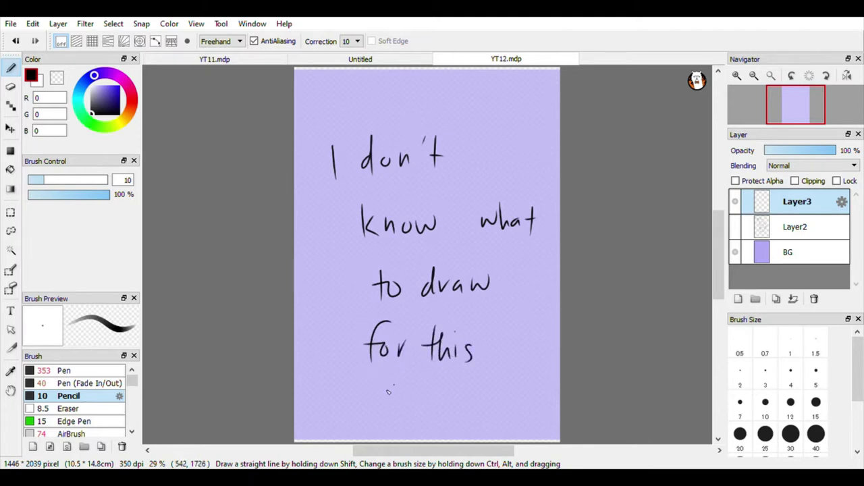
{"action": "left_click_drag", "start_coordinate": [394, 385], "coordinate": [383, 410]}
{"action": "mouse_move", "coordinate": [403, 392]}
{"action": "left_mouse_down"}
{"action": "mouse_move", "coordinate": [399, 400]}
{"action": "mouse_move", "coordinate": [404, 390]}
{"action": "left_mouse_up"}
{"action": "mouse_move", "coordinate": [411, 391]}
{"action": "left_mouse_down"}
{"action": "mouse_move", "coordinate": [422, 402]}
{"action": "mouse_move", "coordinate": [429, 397]}
{"action": "left_mouse_up"}
{"action": "mouse_move", "coordinate": [438, 382]}
{"action": "left_mouse_down"}
{"action": "mouse_move", "coordinate": [419, 416]}
{"action": "mouse_move", "coordinate": [479, 400]}
{"action": "left_mouse_up"}
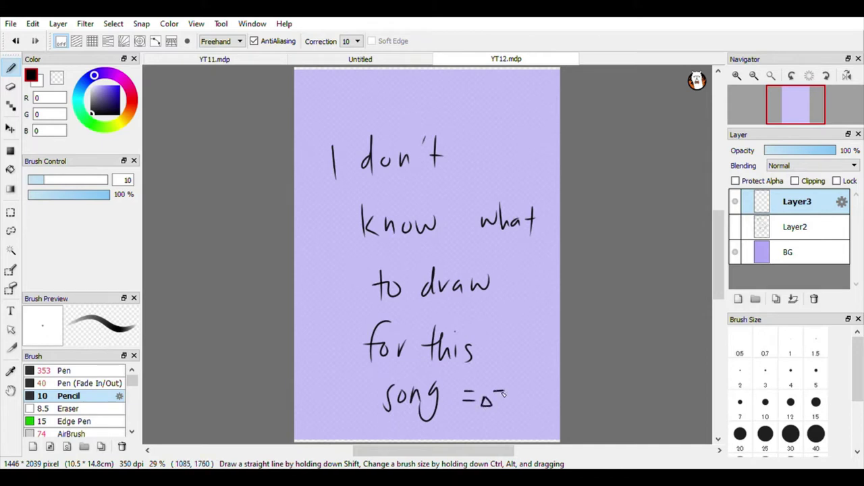
- With Layer3 hidden, handwrite "So, I think I'll" in black on a new layer
{"action": "left_click", "coordinate": [734, 201]}
{"action": "left_click", "coordinate": [738, 299]}
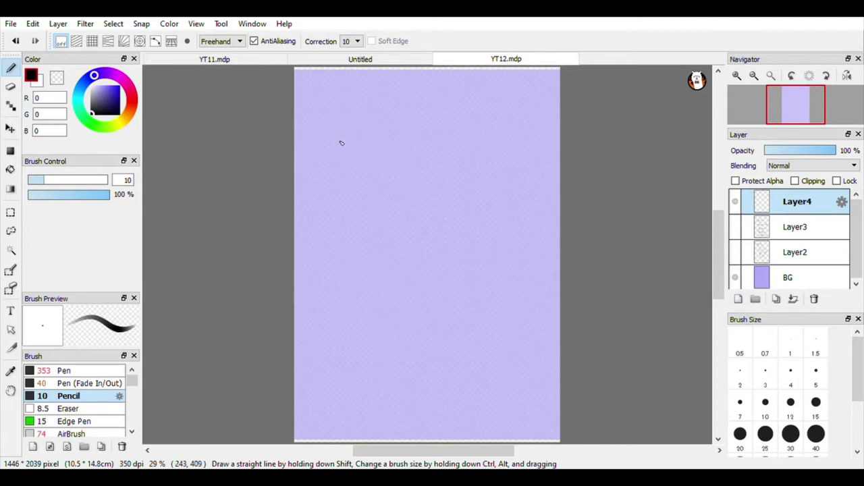
{"action": "left_click_drag", "start_coordinate": [344, 129], "coordinate": [337, 163]}
{"action": "left_click_drag", "start_coordinate": [418, 118], "coordinate": [417, 156]}
{"action": "left_click_drag", "start_coordinate": [444, 123], "coordinate": [445, 156]}
{"action": "left_click_drag", "start_coordinate": [436, 138], "coordinate": [451, 138]}
{"action": "mouse_move", "coordinate": [455, 124]}
{"action": "left_mouse_down"}
{"action": "mouse_move", "coordinate": [454, 143]}
{"action": "mouse_move", "coordinate": [466, 156]}
{"action": "mouse_move", "coordinate": [477, 154]}
{"action": "left_mouse_up"}
{"action": "left_click_drag", "start_coordinate": [487, 143], "coordinate": [519, 153]}
{"action": "left_click_drag", "start_coordinate": [365, 189], "coordinate": [366, 229]}
{"action": "mouse_move", "coordinate": [382, 194]}
{"action": "left_mouse_down"}
{"action": "mouse_move", "coordinate": [396, 230]}
{"action": "mouse_move", "coordinate": [406, 228]}
{"action": "left_mouse_up"}
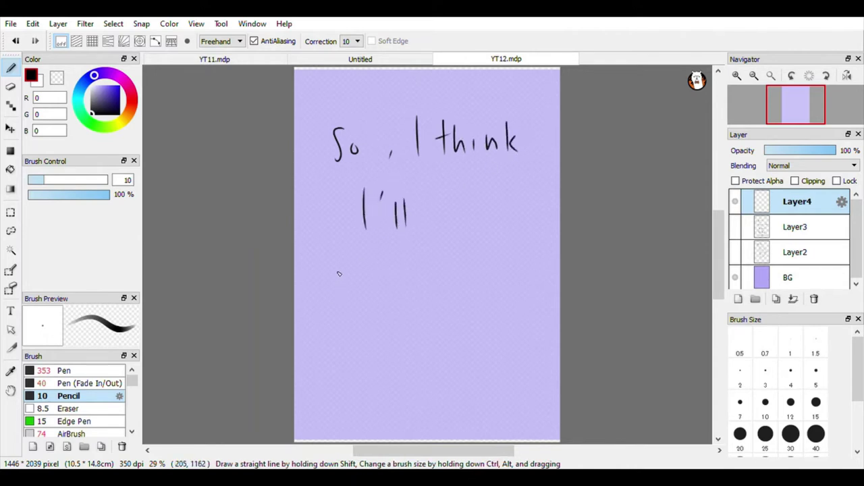
- Handwrite "just talk ... write" over the lines beneath "I'll"
{"action": "mouse_move", "coordinate": [339, 273]}
{"action": "left_mouse_down"}
{"action": "mouse_move", "coordinate": [332, 313]}
{"action": "mouse_move", "coordinate": [363, 273]}
{"action": "mouse_move", "coordinate": [366, 289]}
{"action": "left_mouse_up"}
{"action": "mouse_move", "coordinate": [380, 276]}
{"action": "left_mouse_down"}
{"action": "mouse_move", "coordinate": [393, 274]}
{"action": "mouse_move", "coordinate": [385, 294]}
{"action": "mouse_move", "coordinate": [434, 276]}
{"action": "left_mouse_up"}
{"action": "left_click_drag", "start_coordinate": [427, 267], "coordinate": [426, 297]}
{"action": "left_click_drag", "start_coordinate": [456, 265], "coordinate": [457, 295]}
{"action": "mouse_move", "coordinate": [465, 266]}
{"action": "left_mouse_down"}
{"action": "mouse_move", "coordinate": [464, 299]}
{"action": "mouse_move", "coordinate": [473, 294]}
{"action": "left_mouse_up"}
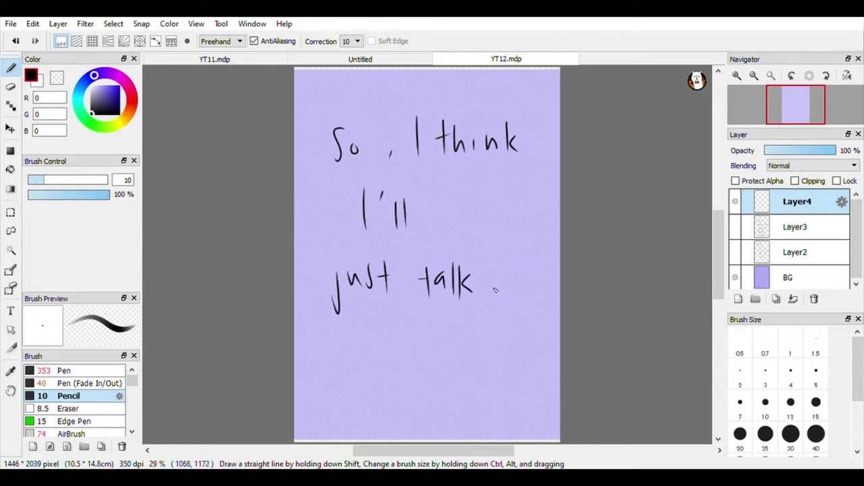
{"action": "mouse_move", "coordinate": [359, 375]}
{"action": "left_mouse_down"}
{"action": "mouse_move", "coordinate": [390, 391]}
{"action": "mouse_move", "coordinate": [389, 368]}
{"action": "mouse_move", "coordinate": [403, 376]}
{"action": "mouse_move", "coordinate": [399, 401]}
{"action": "left_mouse_up"}
{"action": "mouse_move", "coordinate": [409, 385]}
{"action": "left_mouse_down"}
{"action": "mouse_move", "coordinate": [412, 377]}
{"action": "mouse_move", "coordinate": [421, 391]}
{"action": "left_mouse_up"}
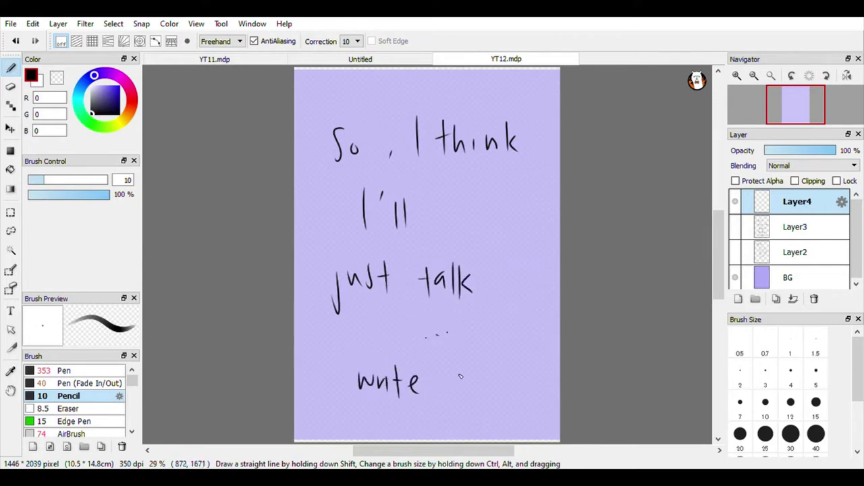
- With Layer4 hidden, handwrite "I want to draw" over two lines on a new layer
{"action": "left_click", "coordinate": [736, 203]}
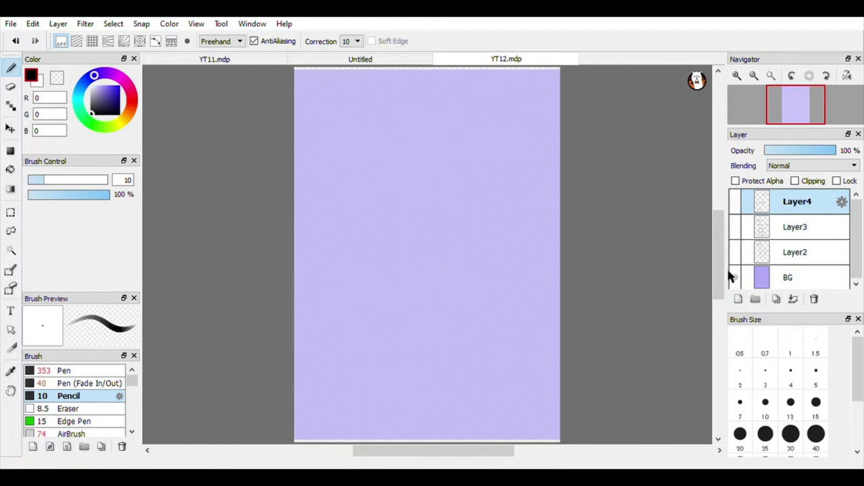
{"action": "left_click", "coordinate": [738, 298]}
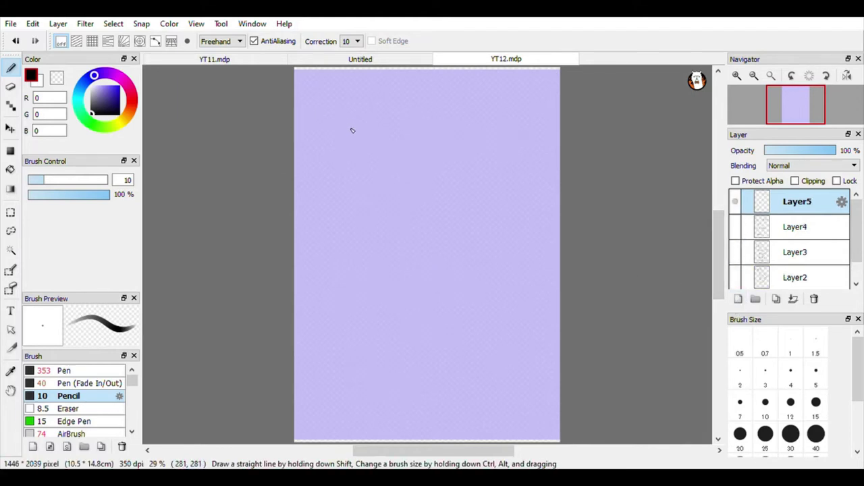
{"action": "mouse_move", "coordinate": [328, 111]}
{"action": "left_mouse_down"}
{"action": "mouse_move", "coordinate": [332, 155]}
{"action": "mouse_move", "coordinate": [383, 130]}
{"action": "left_mouse_up"}
{"action": "mouse_move", "coordinate": [400, 137]}
{"action": "left_mouse_down"}
{"action": "mouse_move", "coordinate": [401, 149]}
{"action": "mouse_move", "coordinate": [428, 150]}
{"action": "left_mouse_up"}
{"action": "left_click_drag", "start_coordinate": [423, 141], "coordinate": [433, 140]}
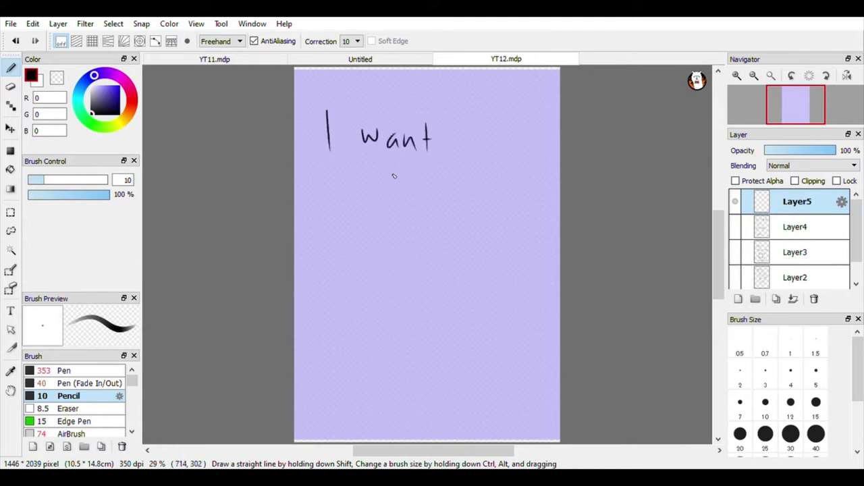
{"action": "mouse_move", "coordinate": [341, 175]}
{"action": "left_mouse_down"}
{"action": "mouse_move", "coordinate": [341, 206]}
{"action": "mouse_move", "coordinate": [355, 191]}
{"action": "left_mouse_up"}
{"action": "mouse_move", "coordinate": [363, 192]}
{"action": "left_mouse_down"}
{"action": "mouse_move", "coordinate": [404, 205]}
{"action": "mouse_move", "coordinate": [415, 194]}
{"action": "left_mouse_up"}
{"action": "mouse_move", "coordinate": [432, 195]}
{"action": "left_mouse_down"}
{"action": "mouse_move", "coordinate": [433, 204]}
{"action": "mouse_move", "coordinate": [455, 201]}
{"action": "left_mouse_up"}
- Handwrite "a comic at first" over two lines beneath "to draw"
{"action": "mouse_move", "coordinate": [368, 240]}
{"action": "left_mouse_down"}
{"action": "mouse_move", "coordinate": [372, 252]}
{"action": "mouse_move", "coordinate": [396, 253]}
{"action": "left_mouse_up"}
{"action": "mouse_move", "coordinate": [414, 240]}
{"action": "left_mouse_down"}
{"action": "mouse_move", "coordinate": [456, 242]}
{"action": "mouse_move", "coordinate": [474, 253]}
{"action": "left_mouse_up"}
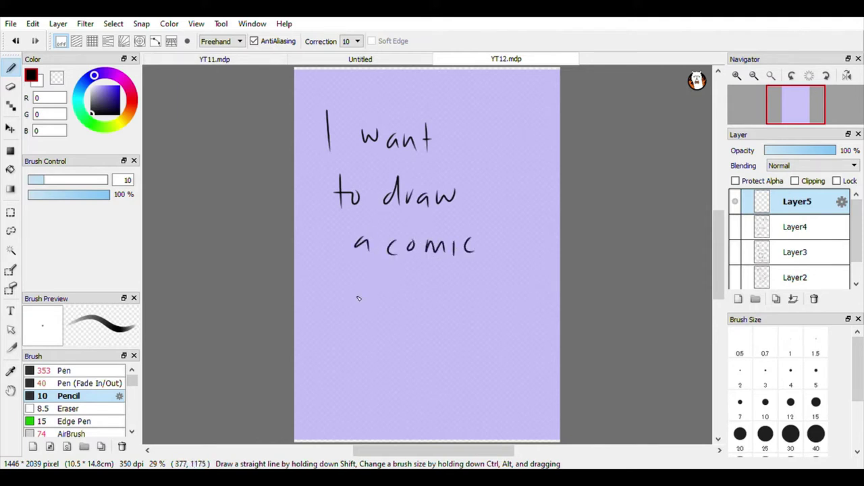
{"action": "left_click_drag", "start_coordinate": [332, 286], "coordinate": [337, 300]}
{"action": "mouse_move", "coordinate": [345, 293]}
{"action": "left_mouse_down"}
{"action": "mouse_move", "coordinate": [357, 291]}
{"action": "mouse_move", "coordinate": [376, 314]}
{"action": "left_mouse_up"}
{"action": "left_click_drag", "start_coordinate": [375, 303], "coordinate": [391, 308]}
{"action": "left_click_drag", "start_coordinate": [431, 284], "coordinate": [432, 314]}
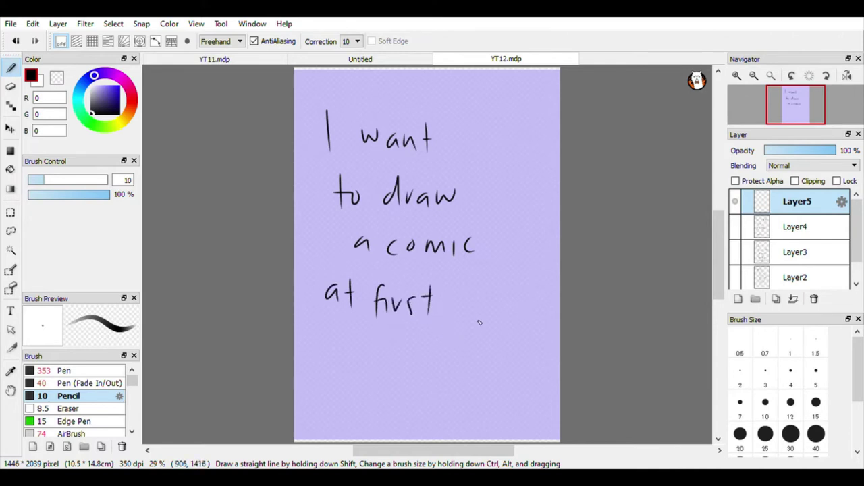
- With Layer5 hidden, handwrite "but since I'm running" over two lines on a new layer
{"action": "left_click", "coordinate": [738, 298]}
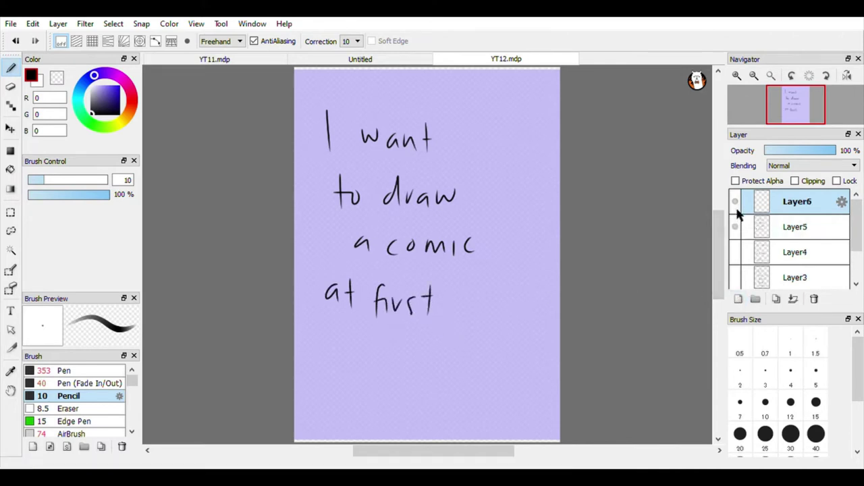
{"action": "left_click", "coordinate": [735, 226]}
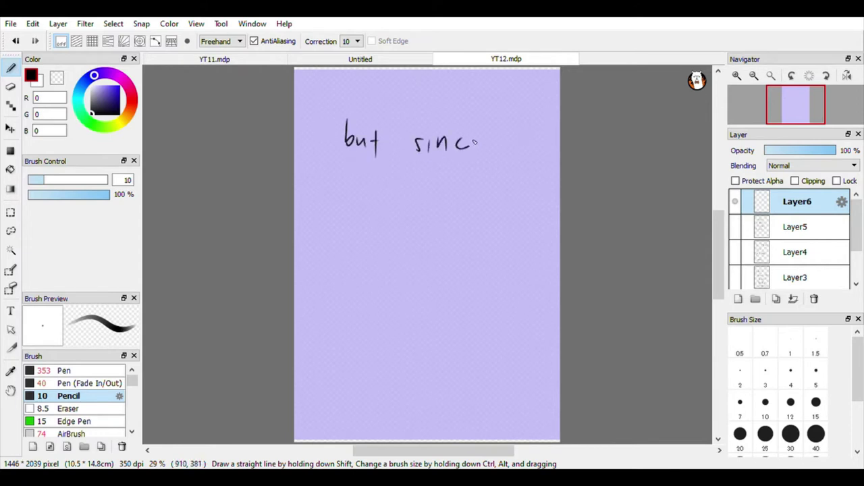
{"action": "left_click_drag", "start_coordinate": [475, 143], "coordinate": [473, 150]}
{"action": "left_click_drag", "start_coordinate": [342, 188], "coordinate": [338, 205]}
{"action": "mouse_move", "coordinate": [352, 175]}
{"action": "left_mouse_down"}
{"action": "mouse_move", "coordinate": [381, 216]}
{"action": "mouse_move", "coordinate": [416, 207]}
{"action": "left_mouse_up"}
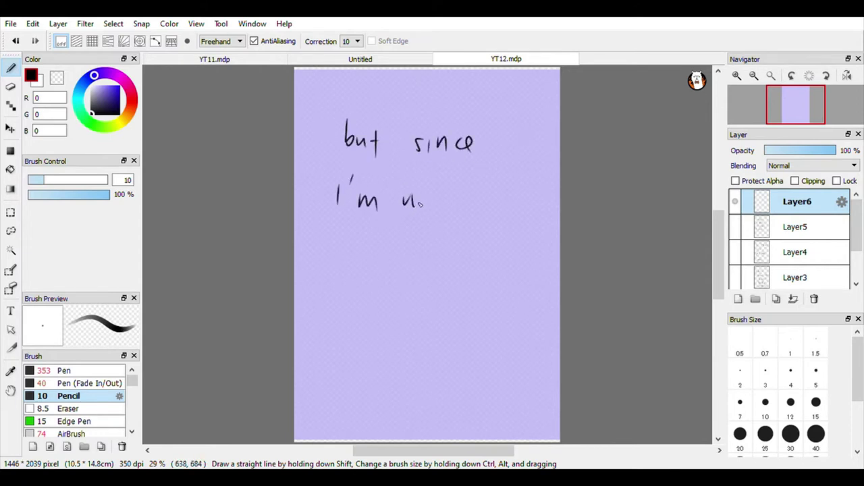
{"action": "left_click_drag", "start_coordinate": [467, 196], "coordinate": [467, 208]}
{"action": "left_click_drag", "start_coordinate": [476, 207], "coordinate": [499, 211]}
{"action": "left_click_drag", "start_coordinate": [505, 198], "coordinate": [498, 232]}
- Handwrite "out of time" on the line beneath "I'm running"
{"action": "mouse_move", "coordinate": [347, 239]}
{"action": "left_mouse_down"}
{"action": "mouse_move", "coordinate": [363, 256]}
{"action": "mouse_move", "coordinate": [383, 260]}
{"action": "left_mouse_up"}
{"action": "left_click_drag", "start_coordinate": [376, 244], "coordinate": [414, 246]}
{"action": "left_click_drag", "start_coordinate": [434, 230], "coordinate": [424, 284]}
{"action": "mouse_move", "coordinate": [421, 246]}
{"action": "left_mouse_down"}
{"action": "mouse_move", "coordinate": [432, 245]}
{"action": "mouse_move", "coordinate": [457, 276]}
{"action": "left_mouse_up"}
{"action": "left_click_drag", "start_coordinate": [453, 257], "coordinate": [477, 254]}
{"action": "mouse_move", "coordinate": [474, 258]}
{"action": "left_mouse_down"}
{"action": "mouse_move", "coordinate": [476, 270]}
{"action": "mouse_move", "coordinate": [495, 270]}
{"action": "left_mouse_up"}
{"action": "left_click_drag", "start_coordinate": [496, 263], "coordinate": [503, 261]}
- Handwrite "I changed my mind" over two lines beneath "out of time"
{"action": "mouse_move", "coordinate": [344, 296]}
{"action": "left_mouse_down"}
{"action": "mouse_move", "coordinate": [344, 322]}
{"action": "mouse_move", "coordinate": [379, 315]}
{"action": "left_mouse_up"}
{"action": "mouse_move", "coordinate": [387, 292]}
{"action": "left_mouse_down"}
{"action": "mouse_move", "coordinate": [371, 311]}
{"action": "mouse_move", "coordinate": [396, 321]}
{"action": "left_mouse_up"}
{"action": "mouse_move", "coordinate": [414, 305]}
{"action": "left_mouse_down"}
{"action": "mouse_move", "coordinate": [438, 337]}
{"action": "mouse_move", "coordinate": [470, 315]}
{"action": "mouse_move", "coordinate": [473, 327]}
{"action": "left_mouse_up"}
{"action": "left_click_drag", "start_coordinate": [366, 383], "coordinate": [405, 362]}
{"action": "mouse_move", "coordinate": [405, 362]}
{"action": "left_mouse_down"}
{"action": "mouse_move", "coordinate": [385, 400]}
{"action": "mouse_move", "coordinate": [438, 370]}
{"action": "mouse_move", "coordinate": [447, 379]}
{"action": "left_mouse_up"}
{"action": "left_click", "coordinate": [457, 368]}
{"action": "mouse_move", "coordinate": [450, 368]}
{"action": "left_mouse_down"}
{"action": "mouse_move", "coordinate": [451, 380]}
{"action": "mouse_move", "coordinate": [473, 379]}
{"action": "left_mouse_up"}
{"action": "left_click_drag", "start_coordinate": [487, 353], "coordinate": [484, 384]}
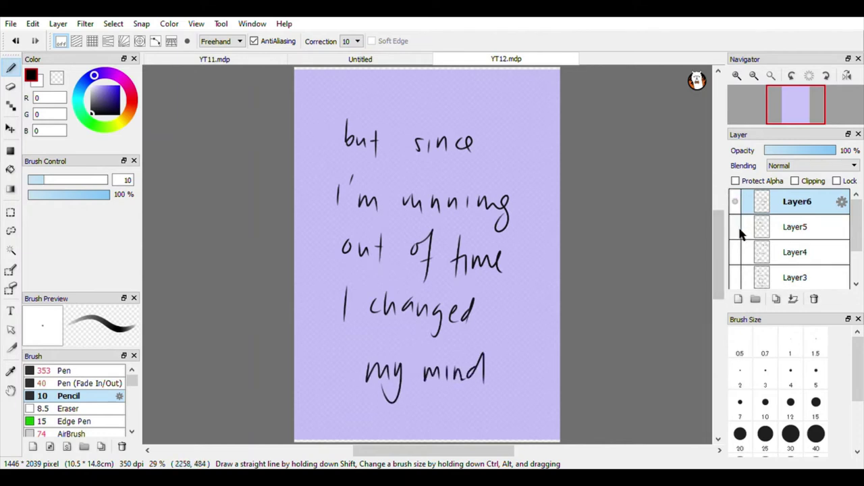
- With Layer6 hidden, handwrite "and you stuck" over two lines on a new layer
{"action": "left_click", "coordinate": [734, 201]}
{"action": "left_click", "coordinate": [738, 300]}
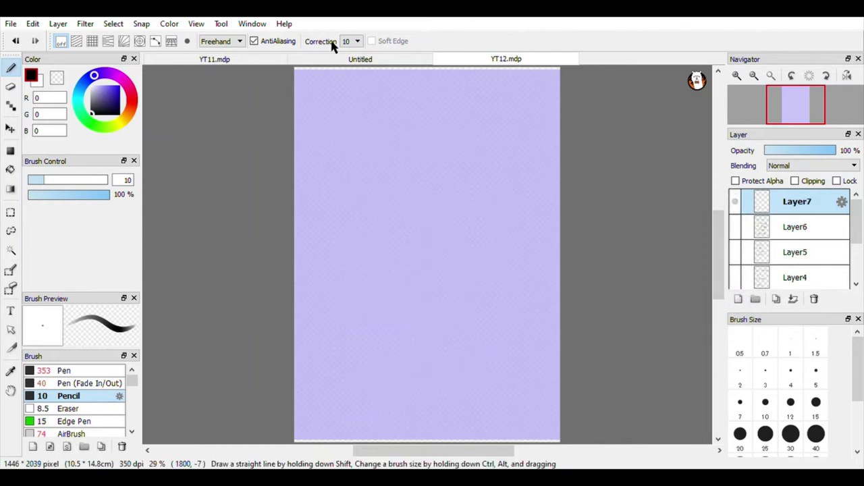
{"action": "mouse_move", "coordinate": [336, 134]}
{"action": "left_mouse_down"}
{"action": "mouse_move", "coordinate": [345, 149]}
{"action": "mouse_move", "coordinate": [367, 136]}
{"action": "mouse_move", "coordinate": [370, 152]}
{"action": "left_mouse_up"}
{"action": "left_click_drag", "start_coordinate": [339, 187], "coordinate": [345, 226]}
{"action": "left_click_drag", "start_coordinate": [365, 191], "coordinate": [367, 193]}
{"action": "mouse_move", "coordinate": [377, 192]}
{"action": "left_mouse_down"}
{"action": "mouse_move", "coordinate": [387, 203]}
{"action": "mouse_move", "coordinate": [421, 204]}
{"action": "left_mouse_up"}
{"action": "left_click_drag", "start_coordinate": [432, 192], "coordinate": [447, 189]}
{"action": "mouse_move", "coordinate": [439, 179]}
{"action": "left_mouse_down"}
{"action": "mouse_move", "coordinate": [438, 209]}
{"action": "mouse_move", "coordinate": [473, 203]}
{"action": "left_mouse_up"}
{"action": "left_click_drag", "start_coordinate": [479, 174], "coordinate": [478, 204]}
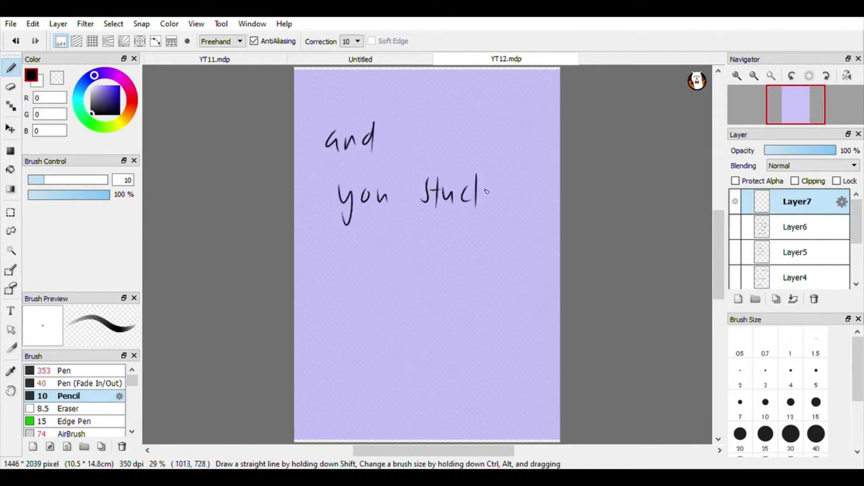
- Handwrite "with my" on the line beneath "you stuck"
{"action": "mouse_move", "coordinate": [365, 254]}
{"action": "left_mouse_down"}
{"action": "mouse_move", "coordinate": [393, 252]}
{"action": "mouse_move", "coordinate": [406, 273]}
{"action": "left_mouse_up"}
{"action": "left_click_drag", "start_coordinate": [403, 256], "coordinate": [417, 255]}
{"action": "mouse_move", "coordinate": [415, 241]}
{"action": "left_mouse_down"}
{"action": "mouse_move", "coordinate": [425, 273]}
{"action": "mouse_move", "coordinate": [458, 260]}
{"action": "mouse_move", "coordinate": [465, 269]}
{"action": "left_mouse_up"}
{"action": "mouse_move", "coordinate": [470, 247]}
{"action": "left_mouse_down"}
{"action": "mouse_move", "coordinate": [481, 251]}
{"action": "mouse_move", "coordinate": [460, 284]}
{"action": "left_mouse_up"}
- Handwrite "rambling" beneath "with my", keeping the brush colour black for the final letter
{"action": "left_click_drag", "start_coordinate": [341, 322], "coordinate": [367, 338]}
{"action": "mouse_move", "coordinate": [371, 319]}
{"action": "left_mouse_down"}
{"action": "mouse_move", "coordinate": [370, 332]}
{"action": "mouse_move", "coordinate": [405, 339]}
{"action": "left_mouse_up"}
{"action": "mouse_move", "coordinate": [414, 320]}
{"action": "left_mouse_down"}
{"action": "mouse_move", "coordinate": [415, 337]}
{"action": "mouse_move", "coordinate": [432, 335]}
{"action": "left_mouse_up"}
{"action": "left_click", "coordinate": [442, 341], "text": "alt"}
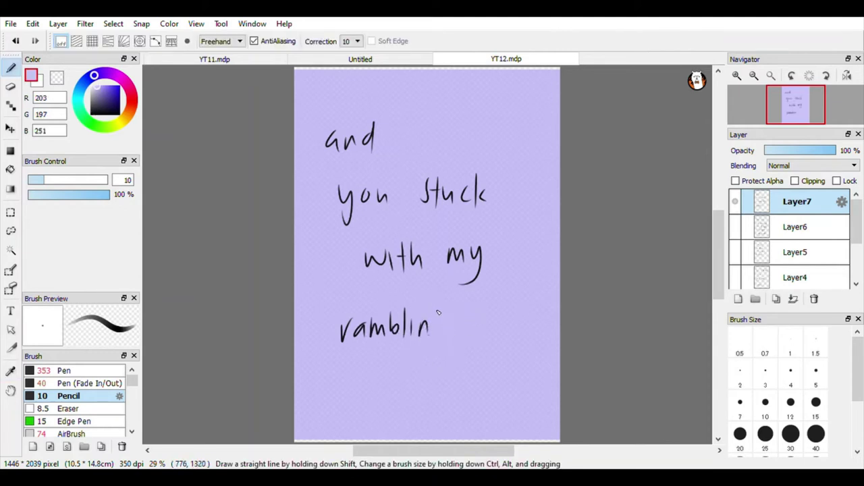
{"action": "left_click", "coordinate": [93, 112]}
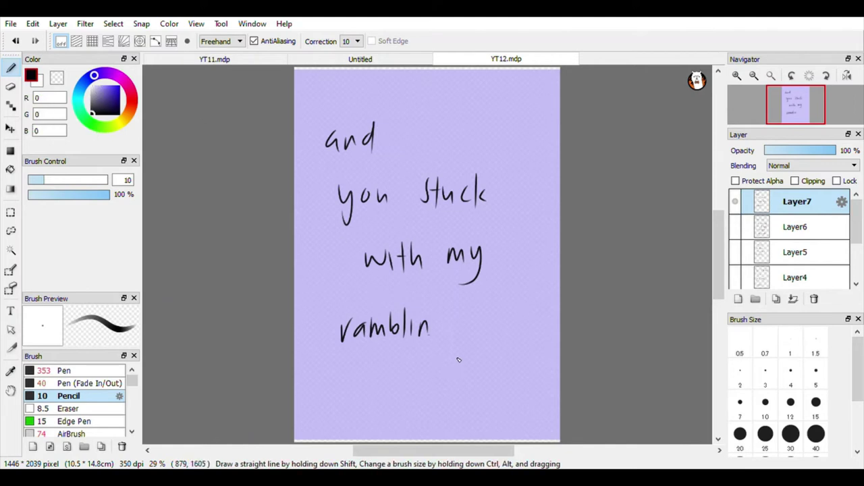
{"action": "left_click_drag", "start_coordinate": [452, 322], "coordinate": [438, 368]}
- With Layer7 hidden, handwrite "pretend" near the top of the canvas on a new layer
{"action": "left_click", "coordinate": [739, 299]}
{"action": "left_click", "coordinate": [735, 227]}
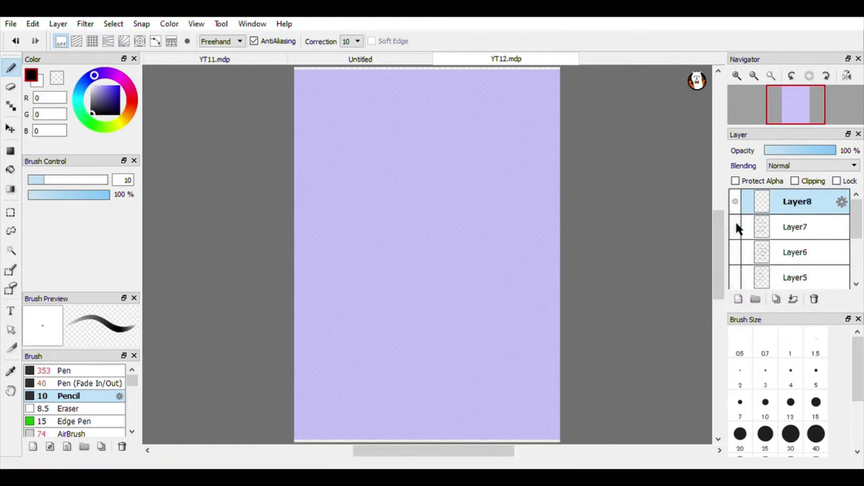
{"action": "mouse_move", "coordinate": [329, 109]}
{"action": "left_mouse_down"}
{"action": "mouse_move", "coordinate": [332, 157]}
{"action": "mouse_move", "coordinate": [331, 133]}
{"action": "left_mouse_up"}
{"action": "mouse_move", "coordinate": [340, 133]}
{"action": "left_mouse_down"}
{"action": "mouse_move", "coordinate": [351, 117]}
{"action": "mouse_move", "coordinate": [371, 144]}
{"action": "mouse_move", "coordinate": [414, 139]}
{"action": "left_mouse_up"}
{"action": "left_click_drag", "start_coordinate": [422, 130], "coordinate": [425, 140]}
- Handwrite "you don't see that" over two lines beneath "pretend"
{"action": "mouse_move", "coordinate": [358, 191]}
{"action": "left_mouse_down"}
{"action": "mouse_move", "coordinate": [370, 215]}
{"action": "mouse_move", "coordinate": [365, 230]}
{"action": "left_mouse_up"}
{"action": "left_click_drag", "start_coordinate": [389, 198], "coordinate": [387, 196]}
{"action": "left_click_drag", "start_coordinate": [449, 197], "coordinate": [451, 213]}
{"action": "left_click_drag", "start_coordinate": [465, 199], "coordinate": [477, 217]}
{"action": "left_click_drag", "start_coordinate": [495, 191], "coordinate": [497, 216]}
{"action": "mouse_move", "coordinate": [380, 247]}
{"action": "left_mouse_down"}
{"action": "mouse_move", "coordinate": [377, 262]}
{"action": "mouse_move", "coordinate": [400, 262]}
{"action": "left_mouse_up"}
{"action": "left_click_drag", "start_coordinate": [406, 255], "coordinate": [415, 262]}
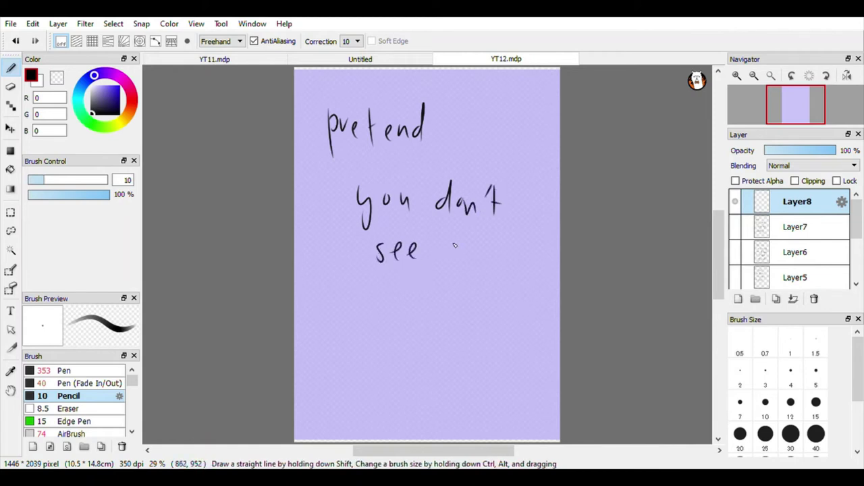
{"action": "left_click_drag", "start_coordinate": [449, 233], "coordinate": [448, 267]}
{"action": "mouse_move", "coordinate": [444, 242]}
{"action": "left_mouse_down"}
{"action": "mouse_move", "coordinate": [461, 241]}
{"action": "mouse_move", "coordinate": [476, 266]}
{"action": "mouse_move", "coordinate": [490, 270]}
{"action": "left_mouse_up"}
{"action": "mouse_move", "coordinate": [496, 258]}
{"action": "left_mouse_down"}
{"action": "mouse_move", "coordinate": [512, 256]}
{"action": "mouse_move", "coordinate": [504, 277]}
{"action": "left_mouse_up"}
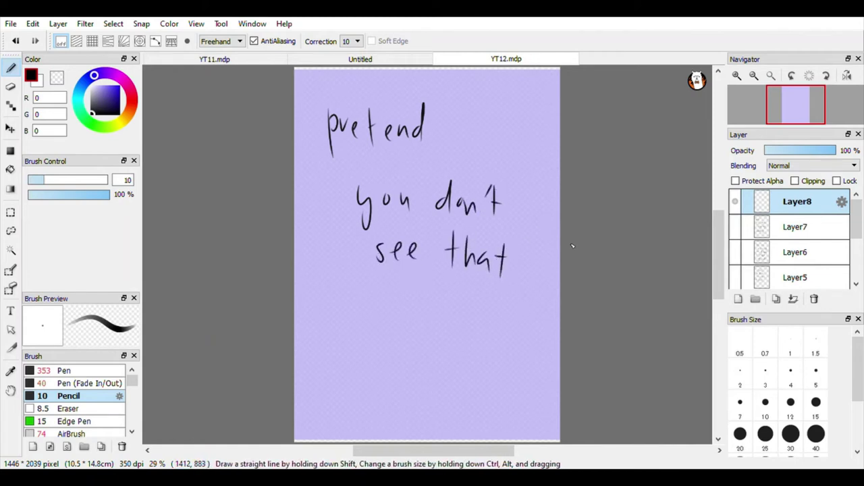
- Draw a small "=Δ=" face with three vertical strokes beside it beneath "see that"
{"action": "left_click_drag", "start_coordinate": [412, 333], "coordinate": [426, 331]}
{"action": "left_click_drag", "start_coordinate": [456, 302], "coordinate": [457, 310]}
{"action": "mouse_move", "coordinate": [466, 301]}
{"action": "left_mouse_down"}
{"action": "mouse_move", "coordinate": [466, 330]}
{"action": "mouse_move", "coordinate": [475, 331]}
{"action": "left_mouse_up"}
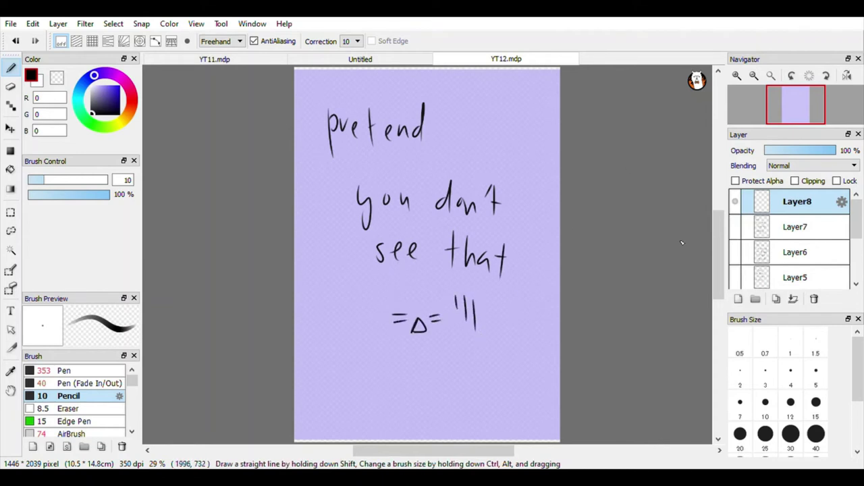
- With Layer8 hidden, handwrite "my stylus?" on a new layer and underline "stylus"
{"action": "left_click", "coordinate": [738, 299]}
{"action": "left_click", "coordinate": [734, 227]}
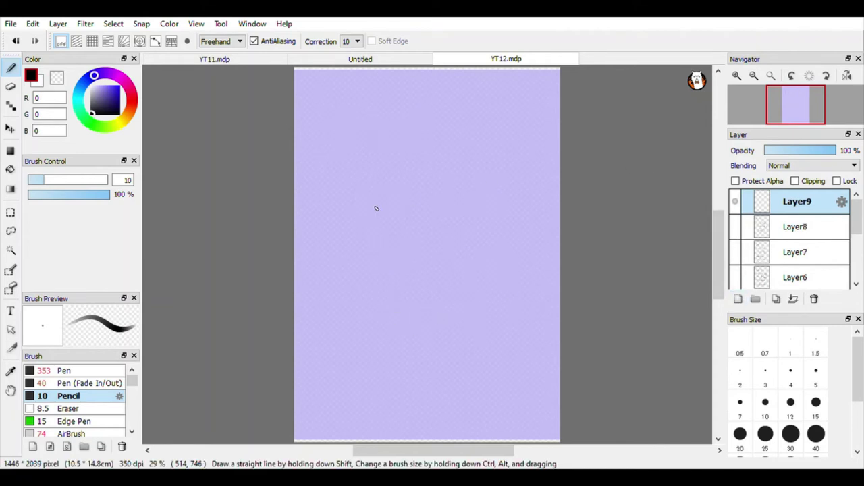
{"action": "mouse_move", "coordinate": [315, 126]}
{"action": "left_mouse_down"}
{"action": "mouse_move", "coordinate": [315, 135]}
{"action": "mouse_move", "coordinate": [328, 128]}
{"action": "mouse_move", "coordinate": [338, 142]}
{"action": "left_mouse_up"}
{"action": "left_click_drag", "start_coordinate": [340, 133], "coordinate": [349, 181]}
{"action": "left_click_drag", "start_coordinate": [393, 135], "coordinate": [386, 157]}
{"action": "left_click_drag", "start_coordinate": [397, 142], "coordinate": [410, 141]}
{"action": "left_click_drag", "start_coordinate": [407, 123], "coordinate": [411, 184]}
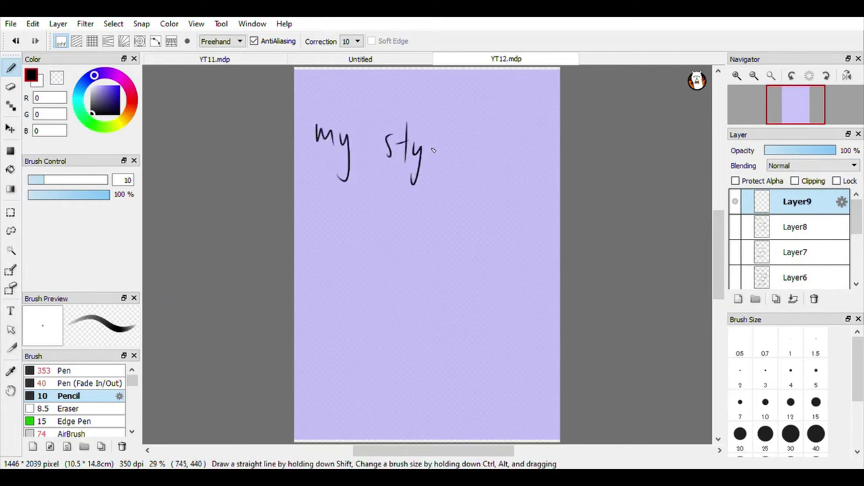
{"action": "mouse_move", "coordinate": [433, 124]}
{"action": "left_mouse_down"}
{"action": "mouse_move", "coordinate": [433, 164]}
{"action": "mouse_move", "coordinate": [452, 167]}
{"action": "left_mouse_up"}
{"action": "left_click_drag", "start_coordinate": [399, 163], "coordinate": [475, 171]}
{"action": "left_click", "coordinate": [463, 178]}
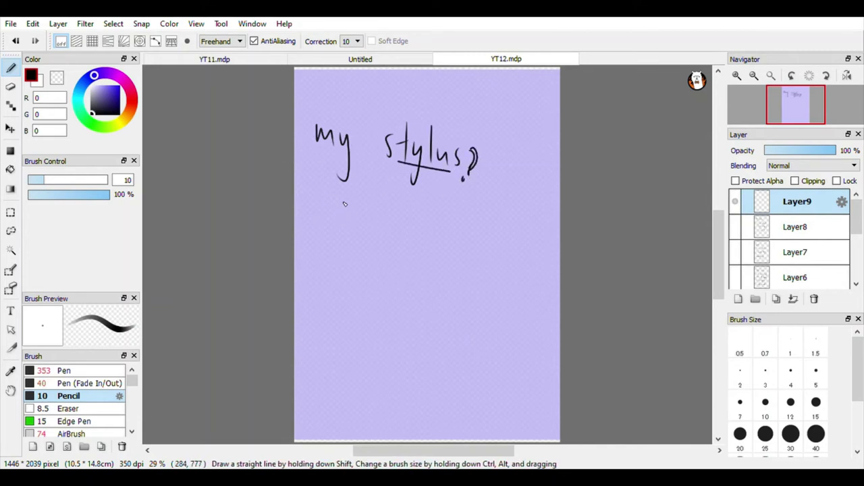
- Handwrite "is kinda weird ..." over the lines beneath "my stylus?"
{"action": "left_click_drag", "start_coordinate": [341, 204], "coordinate": [342, 226]}
{"action": "left_click_drag", "start_coordinate": [391, 203], "coordinate": [392, 237]}
{"action": "mouse_move", "coordinate": [399, 221]}
{"action": "left_mouse_down"}
{"action": "mouse_move", "coordinate": [396, 231]}
{"action": "mouse_move", "coordinate": [471, 237]}
{"action": "left_mouse_up"}
{"action": "left_click_drag", "start_coordinate": [354, 271], "coordinate": [382, 284]}
{"action": "left_click_drag", "start_coordinate": [385, 277], "coordinate": [391, 300]}
{"action": "mouse_move", "coordinate": [405, 277]}
{"action": "left_mouse_down"}
{"action": "mouse_move", "coordinate": [405, 300]}
{"action": "mouse_move", "coordinate": [421, 280]}
{"action": "left_mouse_up"}
{"action": "left_click_drag", "start_coordinate": [436, 283], "coordinate": [439, 297]}
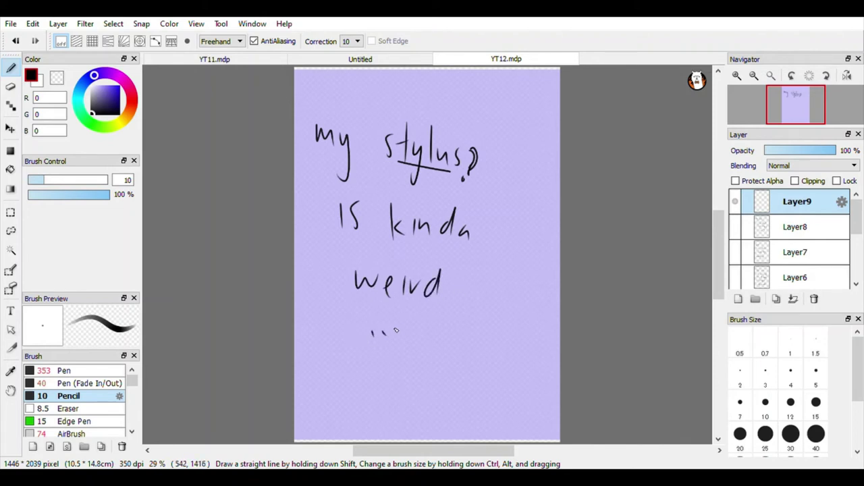
- With Layer9 hidden, handwrite "not really ..." at the top of a new layer
{"action": "left_click", "coordinate": [735, 201]}
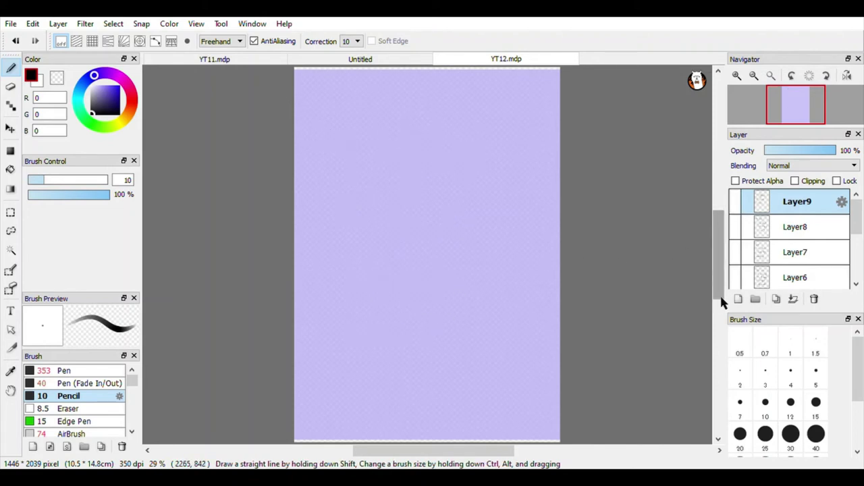
{"action": "left_click", "coordinate": [738, 299]}
{"action": "mouse_move", "coordinate": [342, 116]}
{"action": "left_mouse_down"}
{"action": "mouse_move", "coordinate": [358, 140]}
{"action": "mouse_move", "coordinate": [372, 135]}
{"action": "left_mouse_up"}
{"action": "mouse_move", "coordinate": [372, 128]}
{"action": "left_mouse_down"}
{"action": "mouse_move", "coordinate": [387, 127]}
{"action": "mouse_move", "coordinate": [379, 155]}
{"action": "left_mouse_up"}
{"action": "left_click_drag", "start_coordinate": [453, 140], "coordinate": [451, 157]}
{"action": "left_click_drag", "start_coordinate": [463, 125], "coordinate": [465, 154]}
{"action": "mouse_move", "coordinate": [471, 126]}
{"action": "left_mouse_down"}
{"action": "mouse_move", "coordinate": [473, 156]}
{"action": "mouse_move", "coordinate": [481, 157]}
{"action": "left_mouse_up"}
{"action": "left_click_drag", "start_coordinate": [485, 138], "coordinate": [462, 187]}
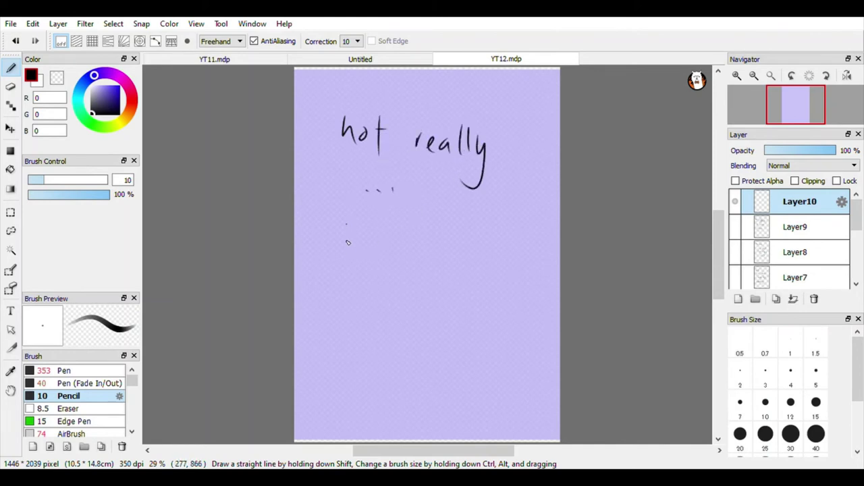
- Handwrite "It is just me" over two lines beneath "not really ..."
{"action": "left_click_drag", "start_coordinate": [346, 225], "coordinate": [346, 254]}
{"action": "mouse_move", "coordinate": [358, 230]}
{"action": "left_mouse_down"}
{"action": "mouse_move", "coordinate": [372, 228]}
{"action": "mouse_move", "coordinate": [364, 254]}
{"action": "left_mouse_up"}
{"action": "left_click_drag", "start_coordinate": [391, 230], "coordinate": [391, 251]}
{"action": "left_click_drag", "start_coordinate": [435, 231], "coordinate": [428, 272]}
{"action": "left_click_drag", "start_coordinate": [440, 233], "coordinate": [456, 251]}
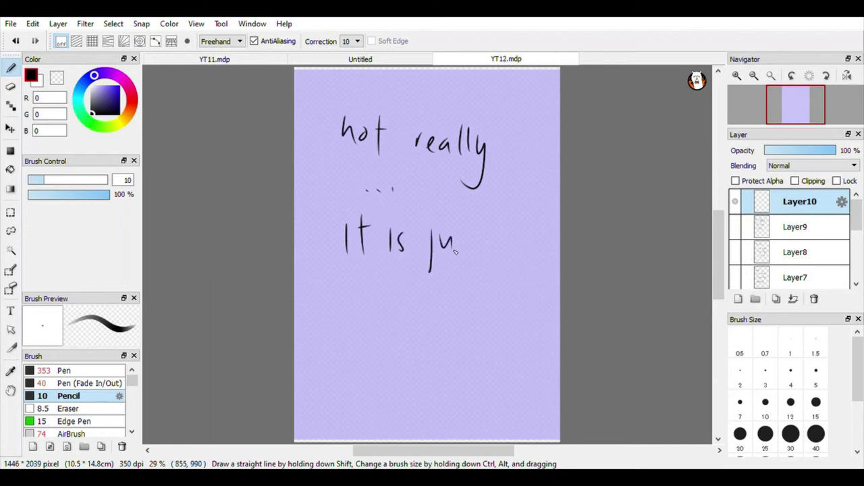
{"action": "left_click_drag", "start_coordinate": [477, 216], "coordinate": [477, 254]}
{"action": "left_click_drag", "start_coordinate": [344, 290], "coordinate": [390, 305]}
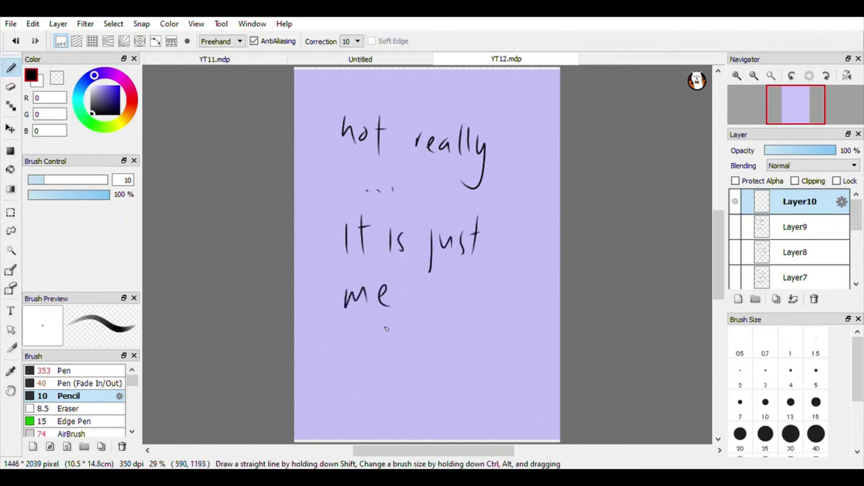
- Handwrite "not knowing" on the line beneath "me"
{"action": "left_click_drag", "start_coordinate": [347, 341], "coordinate": [363, 358]}
{"action": "left_click_drag", "start_coordinate": [368, 350], "coordinate": [383, 367]}
{"action": "mouse_move", "coordinate": [379, 345]}
{"action": "left_mouse_down"}
{"action": "mouse_move", "coordinate": [393, 343]}
{"action": "mouse_move", "coordinate": [409, 362]}
{"action": "left_mouse_up"}
{"action": "mouse_move", "coordinate": [423, 341]}
{"action": "left_mouse_down"}
{"action": "mouse_move", "coordinate": [427, 351]}
{"action": "mouse_move", "coordinate": [477, 338]}
{"action": "mouse_move", "coordinate": [482, 352]}
{"action": "left_mouse_up"}
{"action": "left_click_drag", "start_coordinate": [487, 352], "coordinate": [500, 351]}
{"action": "left_click_drag", "start_coordinate": [505, 338], "coordinate": [500, 369]}
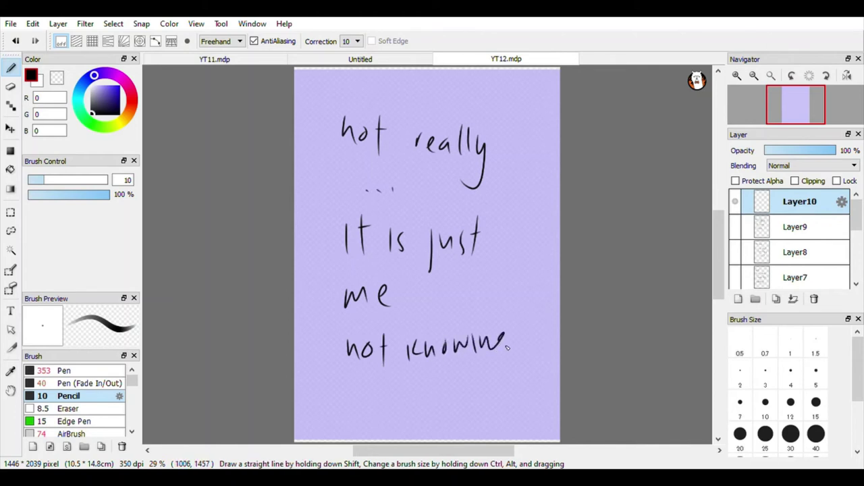
- Handwrite the message's closing words on a last line beneath "not knowing"
{"action": "left_click_drag", "start_coordinate": [361, 379], "coordinate": [363, 415]}
{"action": "left_click_drag", "start_coordinate": [368, 404], "coordinate": [389, 412]}
{"action": "mouse_move", "coordinate": [391, 405]}
{"action": "left_mouse_down"}
{"action": "mouse_move", "coordinate": [401, 407]}
{"action": "mouse_move", "coordinate": [409, 395]}
{"action": "left_mouse_up"}
{"action": "mouse_move", "coordinate": [438, 386]}
{"action": "left_mouse_down"}
{"action": "mouse_move", "coordinate": [439, 418]}
{"action": "mouse_move", "coordinate": [444, 401]}
{"action": "left_mouse_up"}
{"action": "left_click_drag", "start_coordinate": [446, 405], "coordinate": [484, 411]}
{"action": "left_click_drag", "start_coordinate": [494, 403], "coordinate": [532, 414]}
- With Layer10 hidden, handwrite "So I kinda" at the top of a new layer
{"action": "left_click", "coordinate": [738, 299]}
{"action": "left_click", "coordinate": [735, 227]}
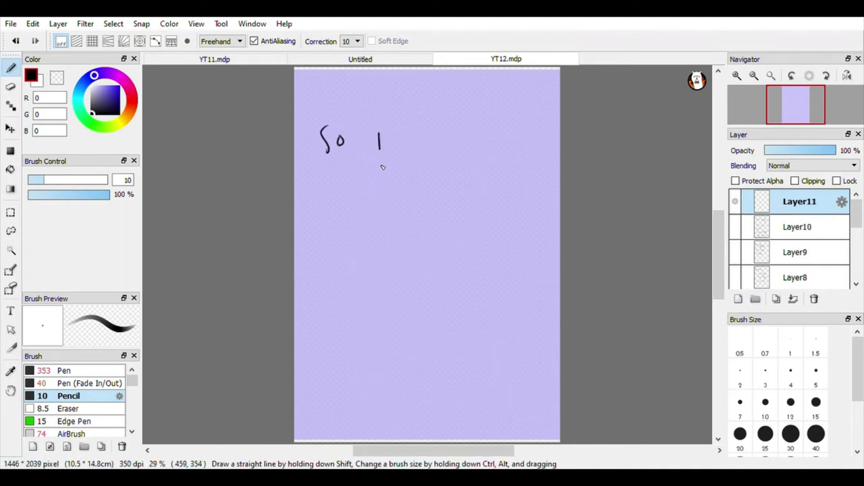
{"action": "left_click_drag", "start_coordinate": [379, 150], "coordinate": [379, 163]}
{"action": "mouse_move", "coordinate": [400, 127]}
{"action": "left_mouse_down"}
{"action": "mouse_move", "coordinate": [402, 168]}
{"action": "mouse_move", "coordinate": [404, 157]}
{"action": "left_mouse_up"}
{"action": "left_click_drag", "start_coordinate": [404, 157], "coordinate": [415, 163]}
{"action": "mouse_move", "coordinate": [420, 148]}
{"action": "left_mouse_down"}
{"action": "mouse_move", "coordinate": [420, 163]}
{"action": "mouse_move", "coordinate": [460, 160]}
{"action": "left_mouse_up"}
{"action": "left_click_drag", "start_coordinate": [470, 147], "coordinate": [472, 153]}
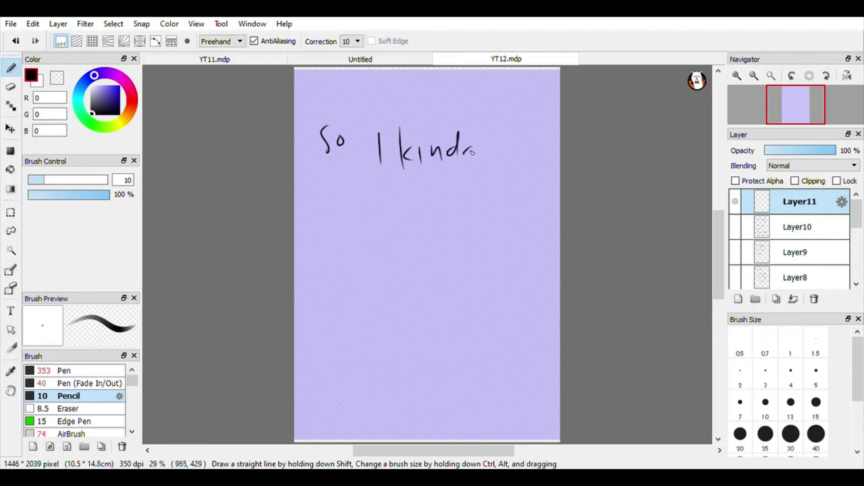
- Handwrite "accidentally pressed the buttons" over three lines beneath "So I kinda"
{"action": "mouse_move", "coordinate": [348, 206]}
{"action": "left_mouse_down"}
{"action": "mouse_move", "coordinate": [389, 202]}
{"action": "mouse_move", "coordinate": [413, 183]}
{"action": "mouse_move", "coordinate": [439, 208]}
{"action": "mouse_move", "coordinate": [467, 209]}
{"action": "mouse_move", "coordinate": [471, 220]}
{"action": "mouse_move", "coordinate": [487, 203]}
{"action": "mouse_move", "coordinate": [507, 241]}
{"action": "mouse_move", "coordinate": [468, 248]}
{"action": "left_mouse_up"}
{"action": "mouse_move", "coordinate": [332, 296]}
{"action": "left_mouse_down"}
{"action": "mouse_move", "coordinate": [350, 264]}
{"action": "mouse_move", "coordinate": [365, 274]}
{"action": "mouse_move", "coordinate": [383, 260]}
{"action": "mouse_move", "coordinate": [411, 280]}
{"action": "mouse_move", "coordinate": [451, 272]}
{"action": "mouse_move", "coordinate": [447, 290]}
{"action": "mouse_move", "coordinate": [471, 274]}
{"action": "left_mouse_up"}
{"action": "mouse_move", "coordinate": [351, 322]}
{"action": "left_mouse_down"}
{"action": "mouse_move", "coordinate": [405, 333]}
{"action": "mouse_move", "coordinate": [443, 327]}
{"action": "left_mouse_up"}
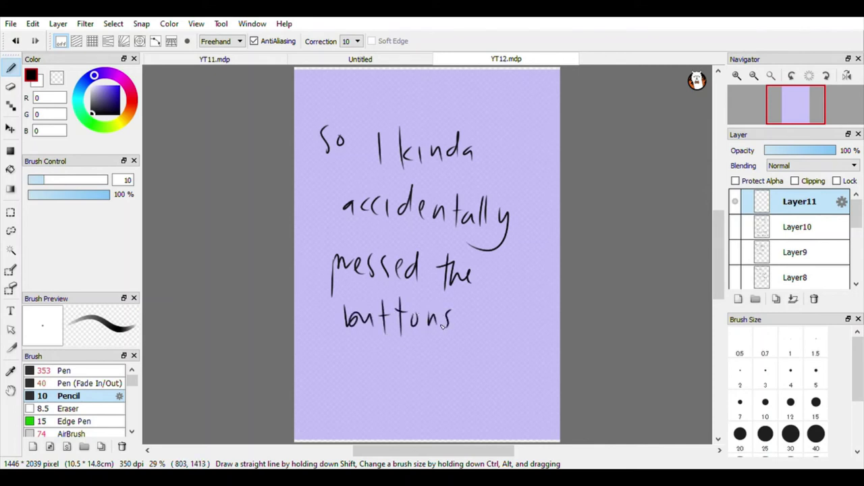
- Handwrite the message's closing words below "buttons", finishing the message, and hide Layer11
{"action": "mouse_move", "coordinate": [358, 359]}
{"action": "left_mouse_down"}
{"action": "mouse_move", "coordinate": [421, 346]}
{"action": "mouse_move", "coordinate": [440, 375]}
{"action": "mouse_move", "coordinate": [447, 364]}
{"action": "left_mouse_up"}
{"action": "mouse_move", "coordinate": [368, 394]}
{"action": "left_mouse_down"}
{"action": "mouse_move", "coordinate": [370, 424]}
{"action": "mouse_move", "coordinate": [389, 400]}
{"action": "mouse_move", "coordinate": [411, 405]}
{"action": "left_mouse_up"}
{"action": "left_click", "coordinate": [736, 201]}
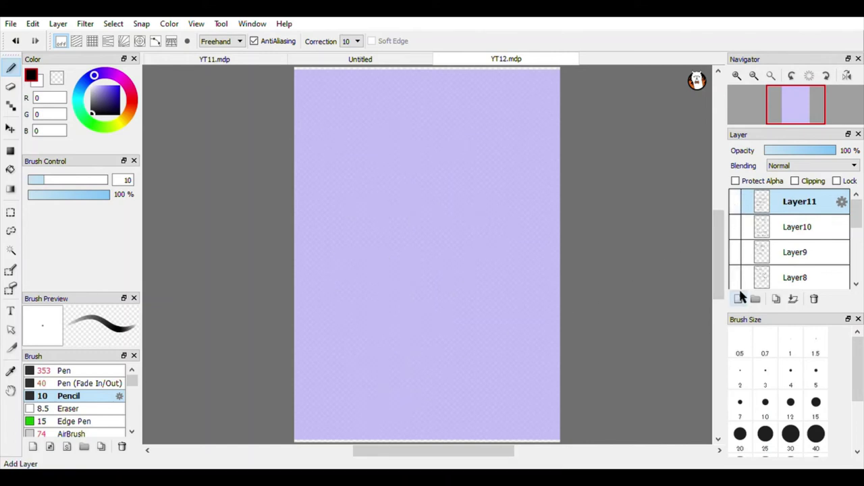
- On a new layer, handwrite "a~~" near the canvas top with "what should" on the line beneath
{"action": "left_click", "coordinate": [738, 298]}
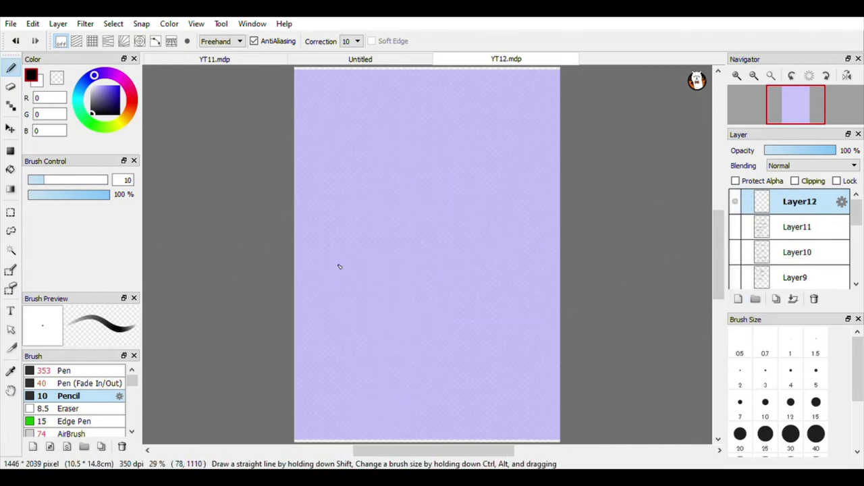
{"action": "mouse_move", "coordinate": [333, 135]}
{"action": "left_mouse_down"}
{"action": "mouse_move", "coordinate": [340, 144]}
{"action": "mouse_move", "coordinate": [403, 144]}
{"action": "left_mouse_up"}
{"action": "mouse_move", "coordinate": [334, 193]}
{"action": "left_mouse_down"}
{"action": "mouse_move", "coordinate": [357, 193]}
{"action": "mouse_move", "coordinate": [379, 214]}
{"action": "left_mouse_up"}
{"action": "left_click_drag", "start_coordinate": [382, 209], "coordinate": [409, 218]}
{"action": "mouse_move", "coordinate": [456, 198]}
{"action": "left_mouse_down"}
{"action": "mouse_move", "coordinate": [446, 220]}
{"action": "mouse_move", "coordinate": [475, 225]}
{"action": "left_mouse_up"}
{"action": "mouse_move", "coordinate": [487, 214]}
{"action": "left_mouse_down"}
{"action": "mouse_move", "coordinate": [482, 223]}
{"action": "mouse_move", "coordinate": [489, 206]}
{"action": "left_mouse_up"}
{"action": "left_click_drag", "start_coordinate": [506, 204], "coordinate": [517, 221]}
{"action": "left_click_drag", "start_coordinate": [527, 188], "coordinate": [532, 227]}
{"action": "left_click_drag", "start_coordinate": [539, 191], "coordinate": [537, 223]}
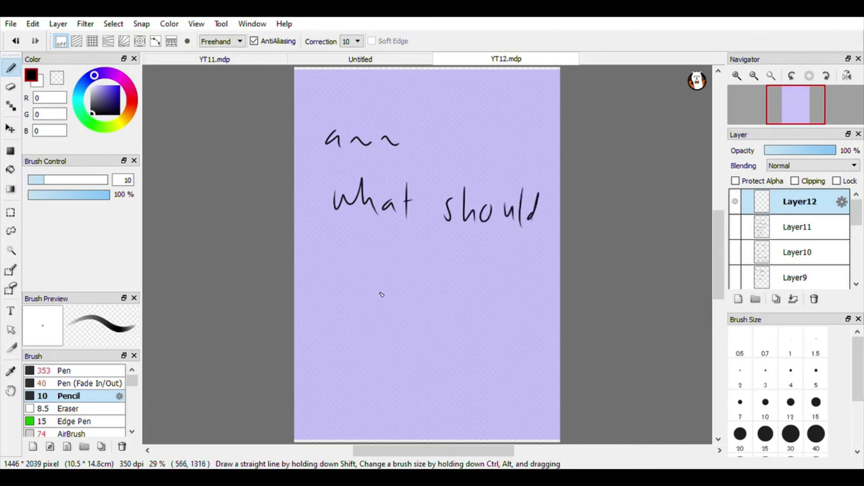
- Handwrite "i do" followed by trailing dots on the line beneath "what should"
{"action": "left_click", "coordinate": [397, 265]}
{"action": "mouse_move", "coordinate": [412, 277]}
{"action": "left_mouse_down"}
{"action": "mouse_move", "coordinate": [413, 253]}
{"action": "mouse_move", "coordinate": [410, 292]}
{"action": "left_mouse_up"}
{"action": "left_click_drag", "start_coordinate": [432, 273], "coordinate": [431, 276]}
{"action": "left_click", "coordinate": [443, 285]}
{"action": "left_click", "coordinate": [479, 275]}
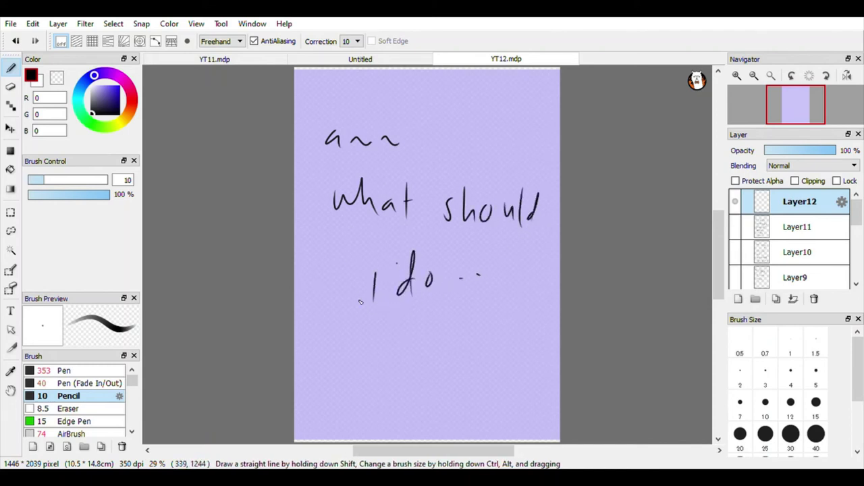
- Add a new layer, hide Layer12, and handwrite "OH well" in the upper part of the canvas
{"action": "left_click", "coordinate": [738, 299]}
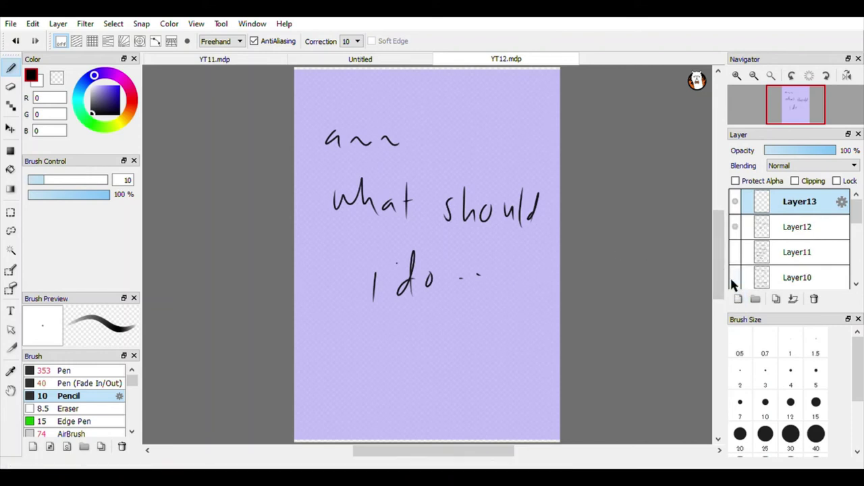
{"action": "left_click", "coordinate": [735, 226]}
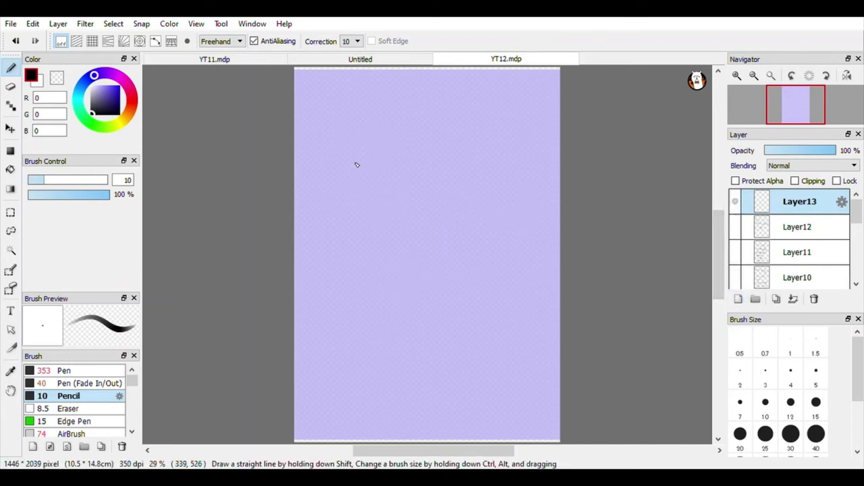
{"action": "mouse_move", "coordinate": [356, 162]}
{"action": "left_mouse_down"}
{"action": "mouse_move", "coordinate": [373, 154]}
{"action": "mouse_move", "coordinate": [379, 196]}
{"action": "left_mouse_up"}
{"action": "mouse_move", "coordinate": [376, 181]}
{"action": "left_mouse_down"}
{"action": "mouse_move", "coordinate": [396, 177]}
{"action": "mouse_move", "coordinate": [393, 205]}
{"action": "left_mouse_up"}
{"action": "mouse_move", "coordinate": [425, 173]}
{"action": "left_mouse_down"}
{"action": "mouse_move", "coordinate": [440, 189]}
{"action": "mouse_move", "coordinate": [451, 167]}
{"action": "left_mouse_up"}
{"action": "left_click_drag", "start_coordinate": [463, 177], "coordinate": [466, 196]}
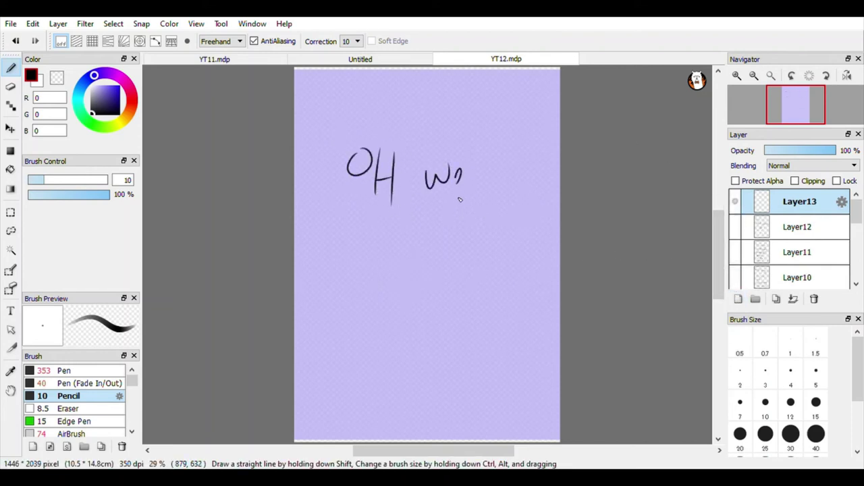
{"action": "left_click_drag", "start_coordinate": [478, 165], "coordinate": [477, 199]}
{"action": "left_click_drag", "start_coordinate": [489, 160], "coordinate": [486, 199]}
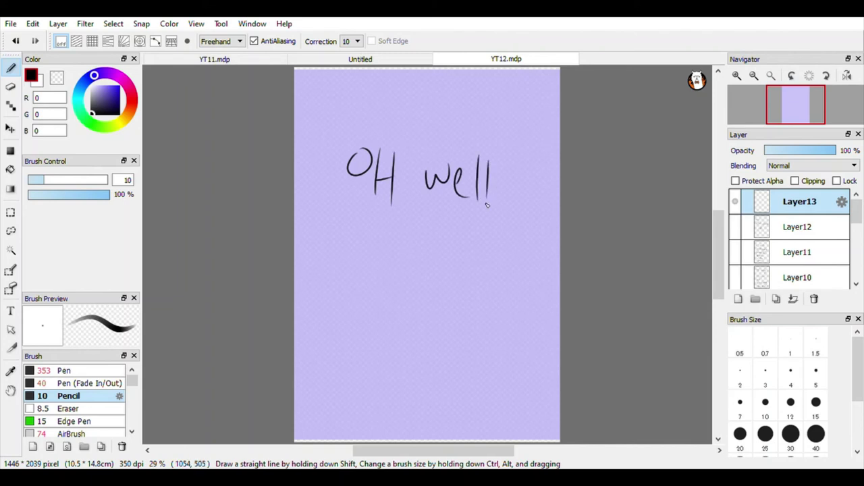
- Add a new layer, hide Layer13, and handwrite a large "BYE!!" across the canvas's upper half
{"action": "left_click", "coordinate": [738, 298]}
{"action": "left_click", "coordinate": [735, 227]}
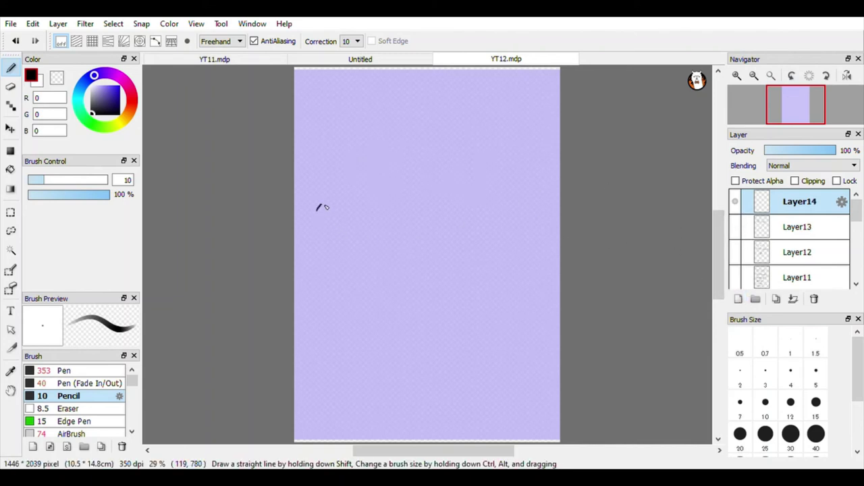
{"action": "left_click_drag", "start_coordinate": [321, 204], "coordinate": [322, 261]}
{"action": "left_click_drag", "start_coordinate": [350, 189], "coordinate": [369, 215]}
{"action": "left_click_drag", "start_coordinate": [370, 194], "coordinate": [382, 255]}
{"action": "left_click_drag", "start_coordinate": [400, 177], "coordinate": [413, 222]}
{"action": "mouse_move", "coordinate": [396, 211]}
{"action": "left_mouse_down"}
{"action": "mouse_move", "coordinate": [417, 197]}
{"action": "mouse_move", "coordinate": [436, 162]}
{"action": "mouse_move", "coordinate": [444, 212]}
{"action": "left_mouse_up"}
{"action": "left_click_drag", "start_coordinate": [454, 247], "coordinate": [447, 236]}
{"action": "mouse_move", "coordinate": [465, 212]}
{"action": "left_mouse_down"}
{"action": "mouse_move", "coordinate": [471, 150]}
{"action": "mouse_move", "coordinate": [479, 196]}
{"action": "left_mouse_up"}
{"action": "left_click_drag", "start_coordinate": [473, 234], "coordinate": [478, 225]}
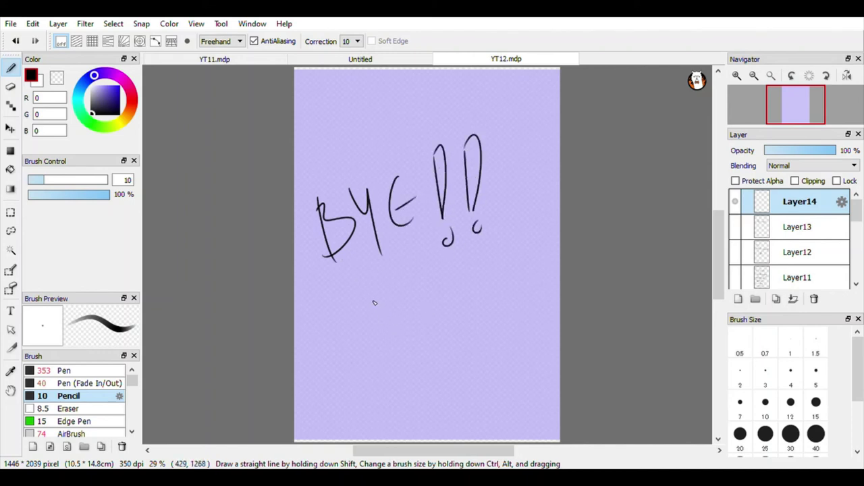
- Draw a smiley face with two vertical eye strokes and a wide curved mouth beneath "BYE!!"
{"action": "left_click_drag", "start_coordinate": [374, 303], "coordinate": [383, 355]}
{"action": "left_click_drag", "start_coordinate": [395, 298], "coordinate": [405, 358]}
{"action": "mouse_move", "coordinate": [347, 365]}
{"action": "left_mouse_down"}
{"action": "mouse_move", "coordinate": [395, 390]}
{"action": "mouse_move", "coordinate": [449, 341]}
{"action": "left_mouse_up"}
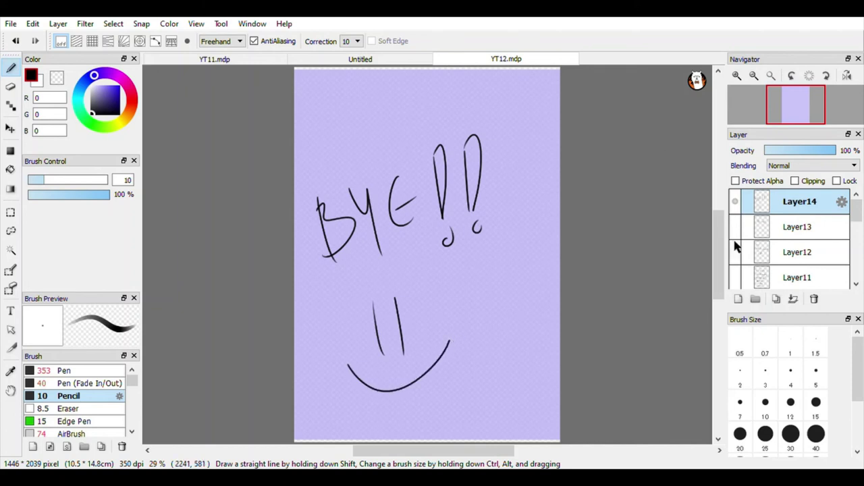
- With Layer14 hidden, draw a cartoon character's face with ear, zigzag fringe, eyes and smile on a new layer
{"action": "left_click", "coordinate": [740, 299]}
{"action": "mouse_move", "coordinate": [347, 186]}
{"action": "left_mouse_down"}
{"action": "mouse_move", "coordinate": [349, 211]}
{"action": "mouse_move", "coordinate": [384, 237]}
{"action": "mouse_move", "coordinate": [429, 220]}
{"action": "mouse_move", "coordinate": [433, 190]}
{"action": "mouse_move", "coordinate": [433, 218]}
{"action": "left_mouse_up"}
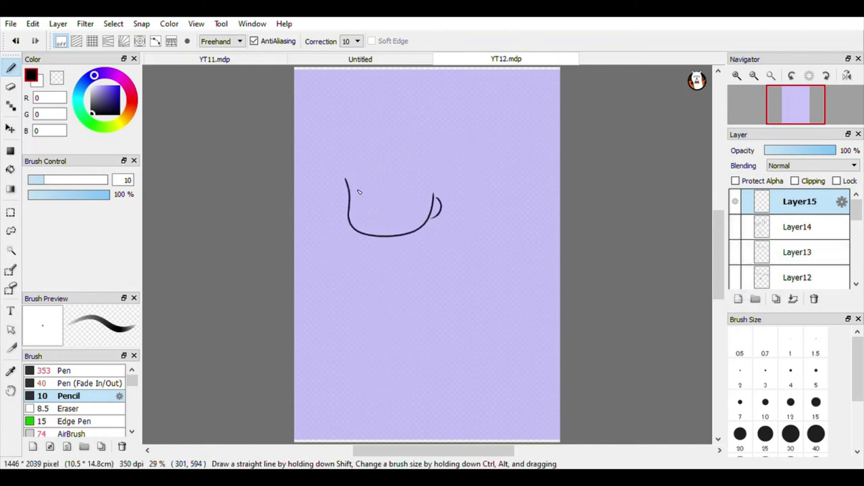
{"action": "mouse_move", "coordinate": [342, 172]}
{"action": "left_mouse_down"}
{"action": "mouse_move", "coordinate": [355, 193]}
{"action": "mouse_move", "coordinate": [441, 179]}
{"action": "left_mouse_up"}
{"action": "left_click_drag", "start_coordinate": [359, 199], "coordinate": [417, 205]}
{"action": "mouse_move", "coordinate": [361, 198]}
{"action": "left_mouse_down"}
{"action": "mouse_move", "coordinate": [403, 199]}
{"action": "mouse_move", "coordinate": [406, 216]}
{"action": "mouse_move", "coordinate": [393, 220]}
{"action": "mouse_move", "coordinate": [388, 247]}
{"action": "left_mouse_up"}
- Sketch the character's neck, collar, torso and arms below the head, adding small motion marks beside both hands
{"action": "mouse_move", "coordinate": [396, 239]}
{"action": "left_mouse_down"}
{"action": "mouse_move", "coordinate": [381, 257]}
{"action": "mouse_move", "coordinate": [397, 260]}
{"action": "mouse_move", "coordinate": [409, 248]}
{"action": "mouse_move", "coordinate": [370, 256]}
{"action": "mouse_move", "coordinate": [408, 248]}
{"action": "mouse_move", "coordinate": [416, 263]}
{"action": "mouse_move", "coordinate": [382, 288]}
{"action": "left_mouse_up"}
{"action": "left_click_drag", "start_coordinate": [406, 270], "coordinate": [408, 285]}
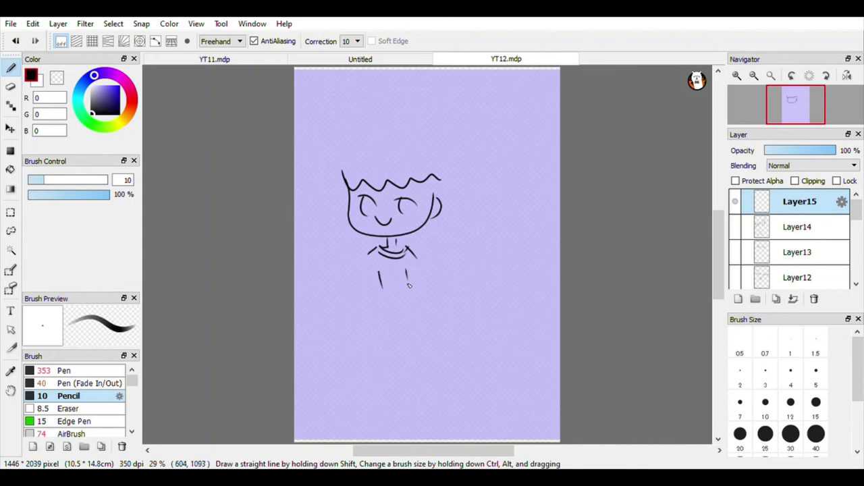
{"action": "mouse_move", "coordinate": [363, 257]}
{"action": "left_mouse_down"}
{"action": "mouse_move", "coordinate": [335, 271]}
{"action": "mouse_move", "coordinate": [343, 276]}
{"action": "left_mouse_up"}
{"action": "left_click_drag", "start_coordinate": [423, 263], "coordinate": [429, 274]}
{"action": "left_click_drag", "start_coordinate": [329, 248], "coordinate": [334, 251]}
{"action": "left_click_drag", "start_coordinate": [329, 254], "coordinate": [336, 256]}
{"action": "left_click_drag", "start_coordinate": [437, 270], "coordinate": [438, 277]}
{"action": "mouse_move", "coordinate": [341, 204]}
{"action": "left_mouse_down"}
{"action": "mouse_move", "coordinate": [403, 138]}
{"action": "mouse_move", "coordinate": [450, 210]}
{"action": "left_mouse_up"}
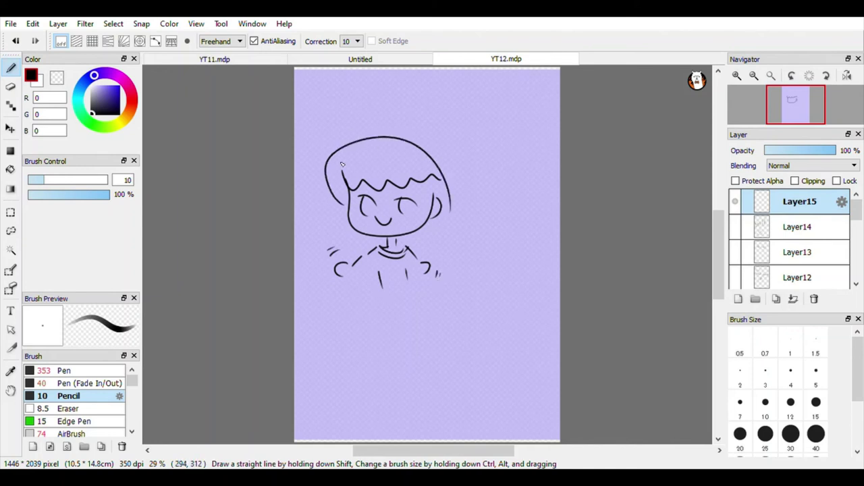
{"action": "key", "text": "ctrl+z"}
{"action": "left_click_drag", "start_coordinate": [344, 205], "coordinate": [447, 210]}
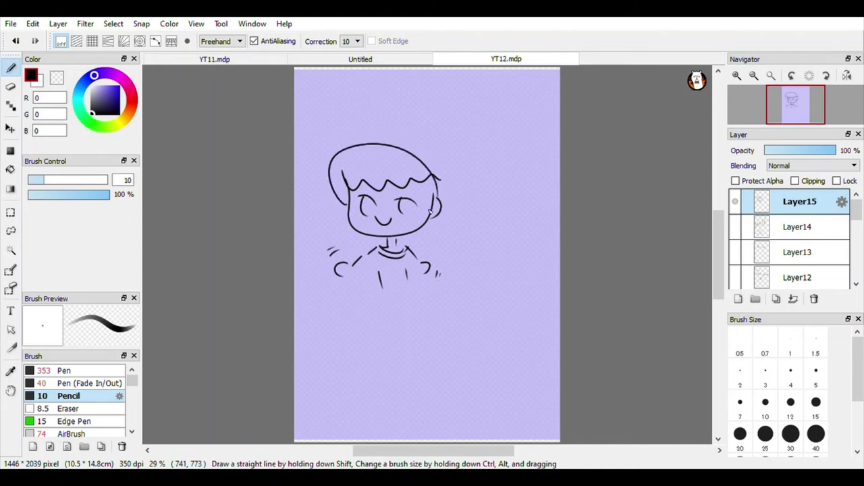
{"action": "key", "text": "ctrl+z"}
- Draw the hair's rounded outer outline around the head and add pairs of short dashes beside it
{"action": "mouse_move", "coordinate": [339, 205]}
{"action": "left_mouse_down"}
{"action": "mouse_move", "coordinate": [425, 135]}
{"action": "mouse_move", "coordinate": [451, 215]}
{"action": "left_mouse_up"}
{"action": "mouse_move", "coordinate": [471, 184]}
{"action": "left_mouse_down"}
{"action": "mouse_move", "coordinate": [481, 191]}
{"action": "mouse_move", "coordinate": [514, 183]}
{"action": "left_mouse_up"}
{"action": "left_click_drag", "start_coordinate": [504, 193], "coordinate": [514, 192]}
{"action": "left_click_drag", "start_coordinate": [533, 164], "coordinate": [538, 174]}
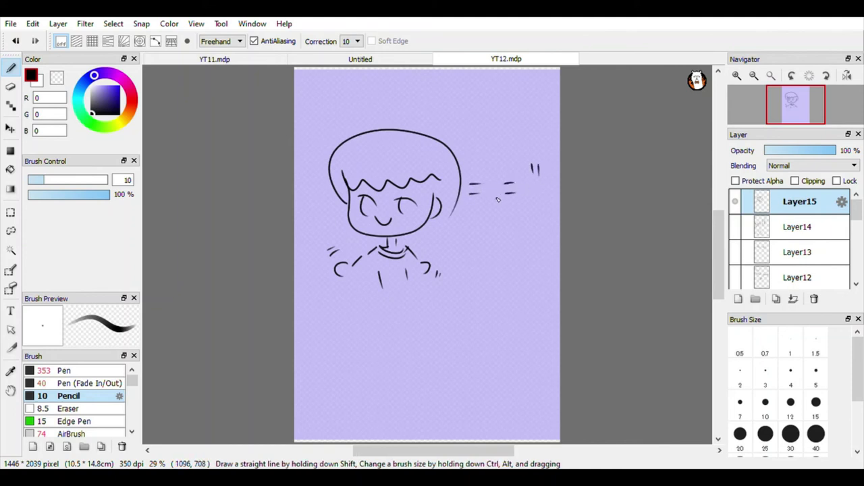